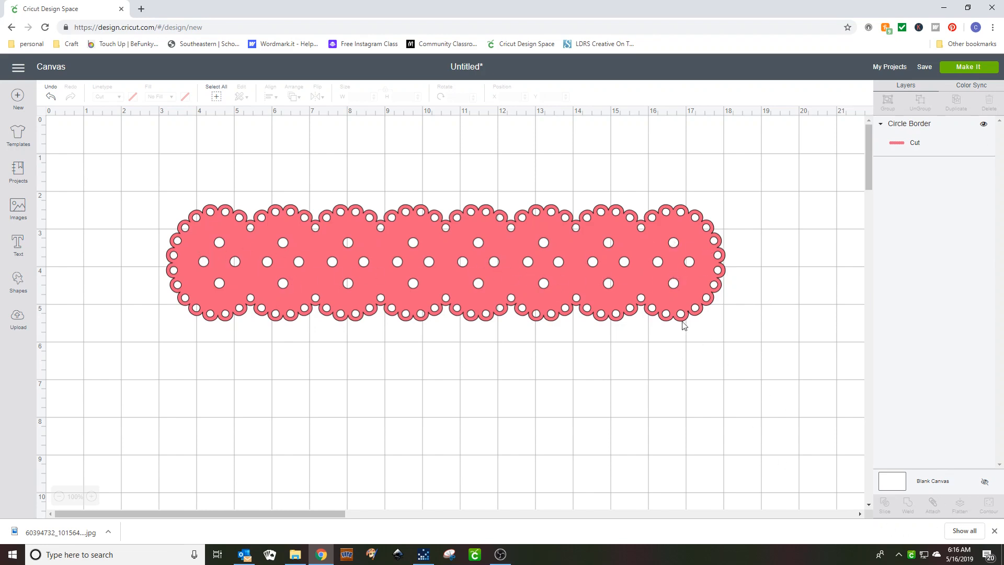
Hide all contours of the Circle Border image, keeping only its scalloped outline
left_click(646, 294)
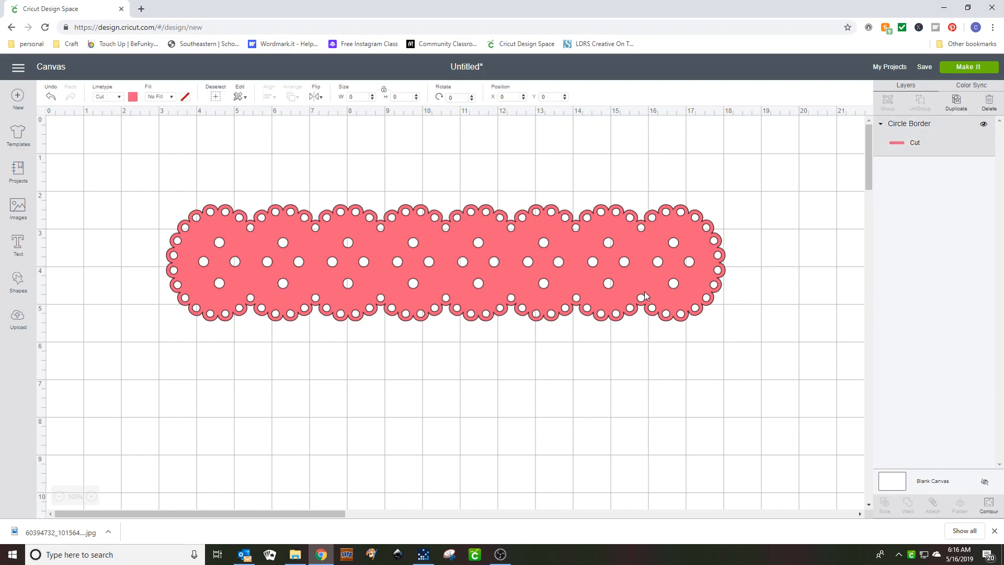
left_click(990, 505)
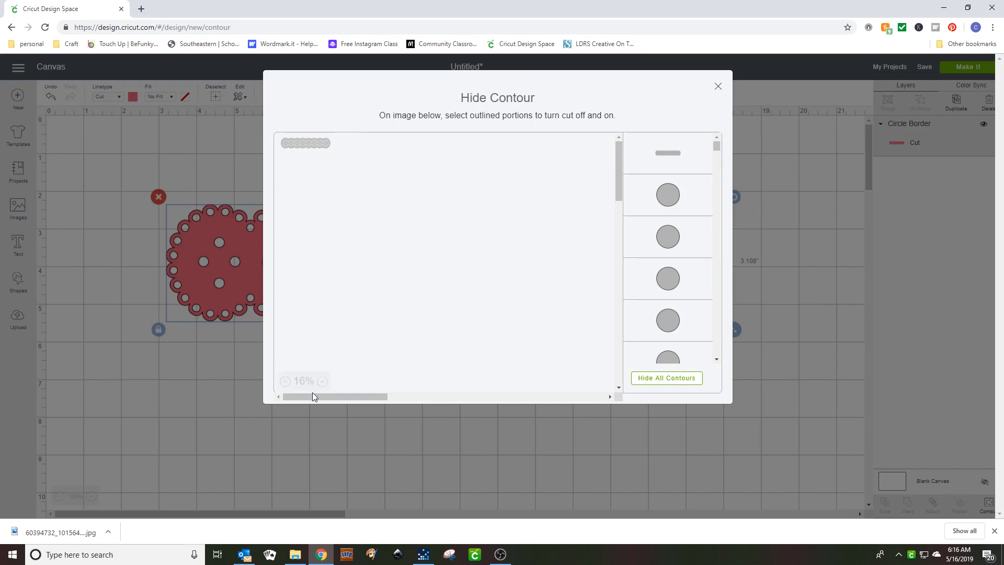
left_click(322, 382)
left_click(323, 382)
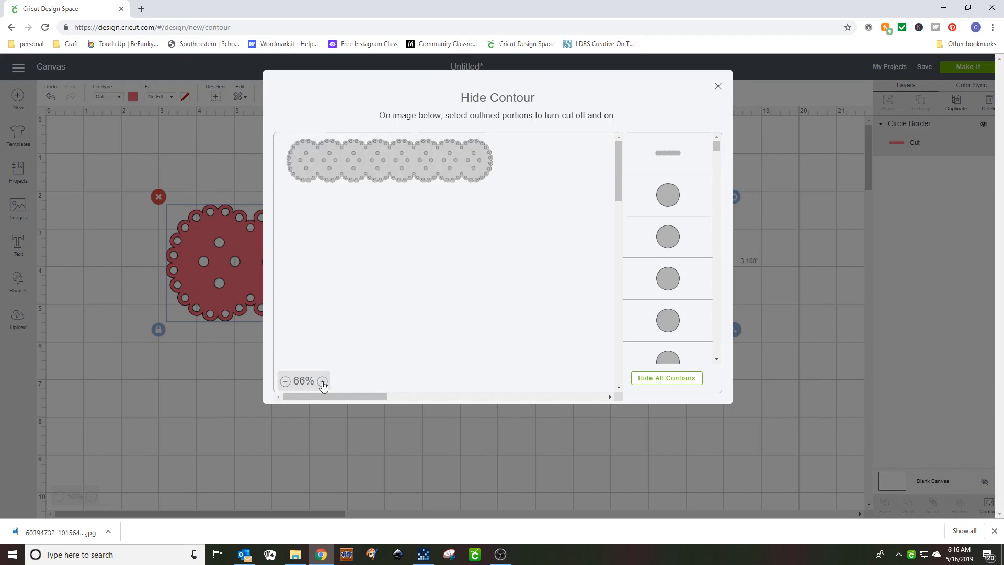
left_click(322, 382)
left_click(323, 382)
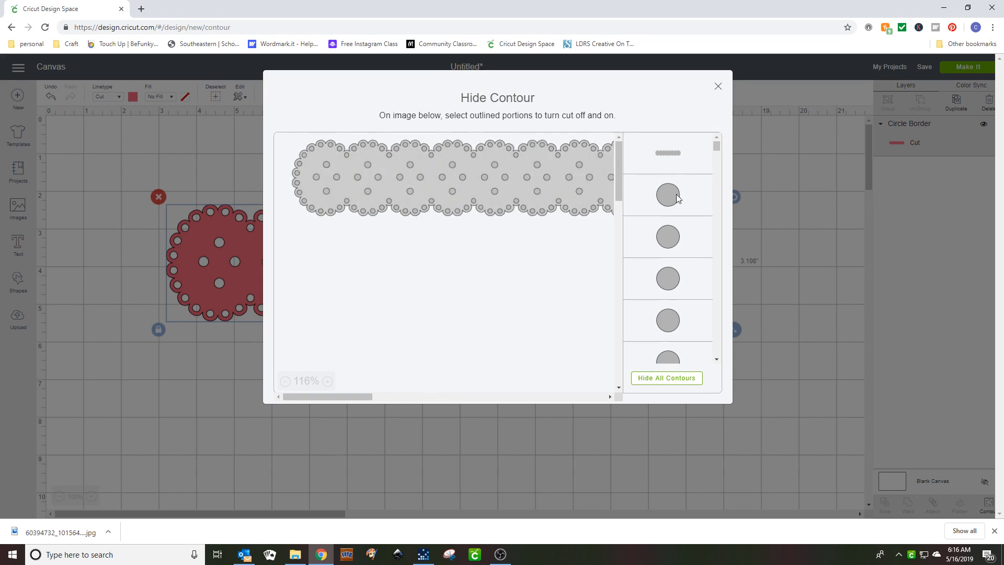
left_click(678, 380)
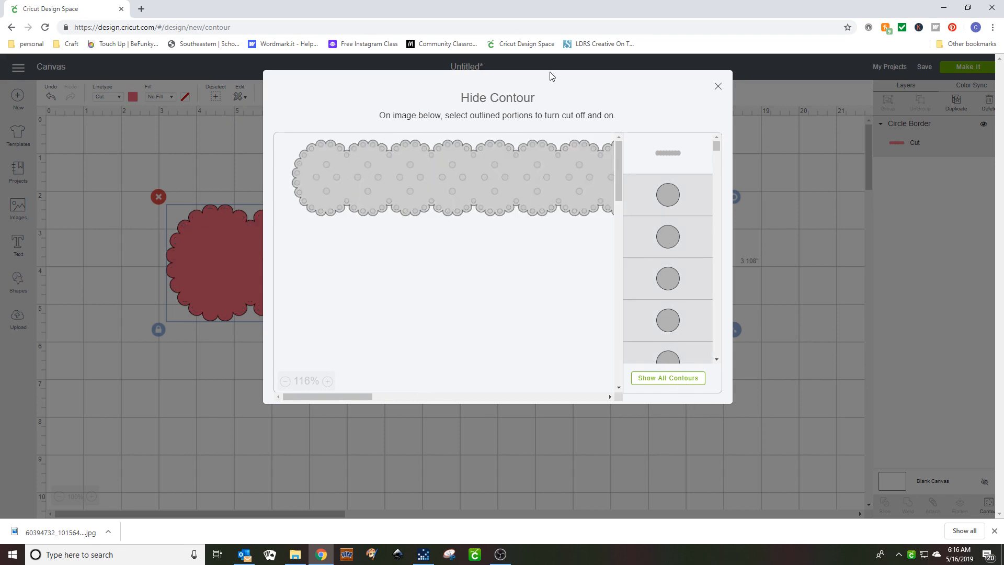
left_click(718, 87)
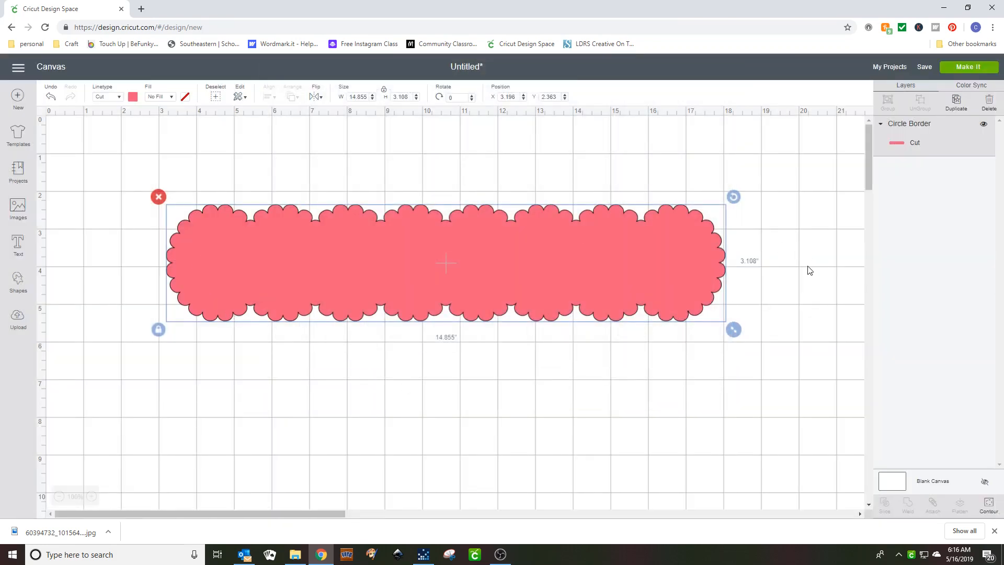
Restore all contours of the Circle Border and hide the four inner holes in each of the first three scalloped sections
left_click(987, 505)
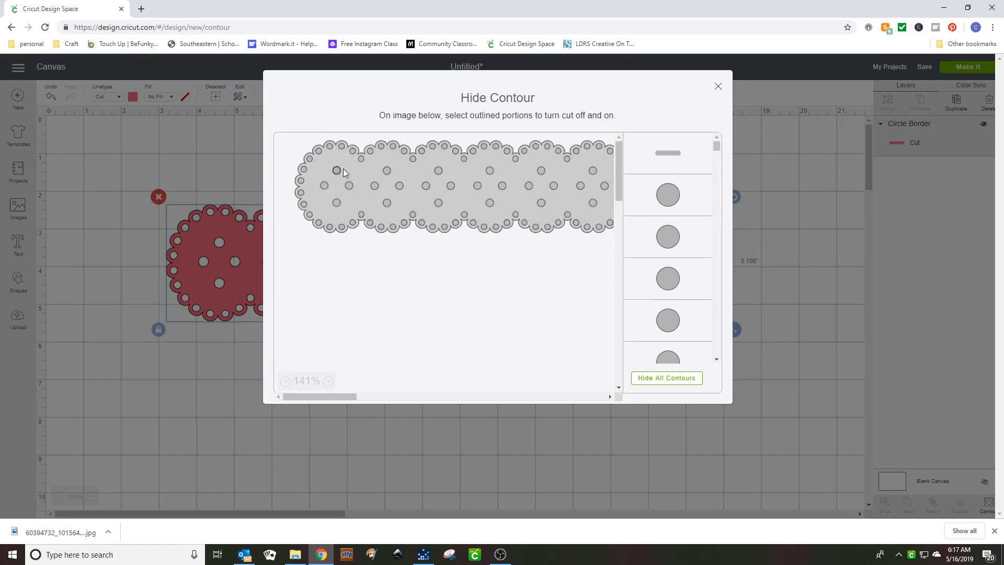
left_click(350, 186)
left_click(337, 202)
left_click(324, 186)
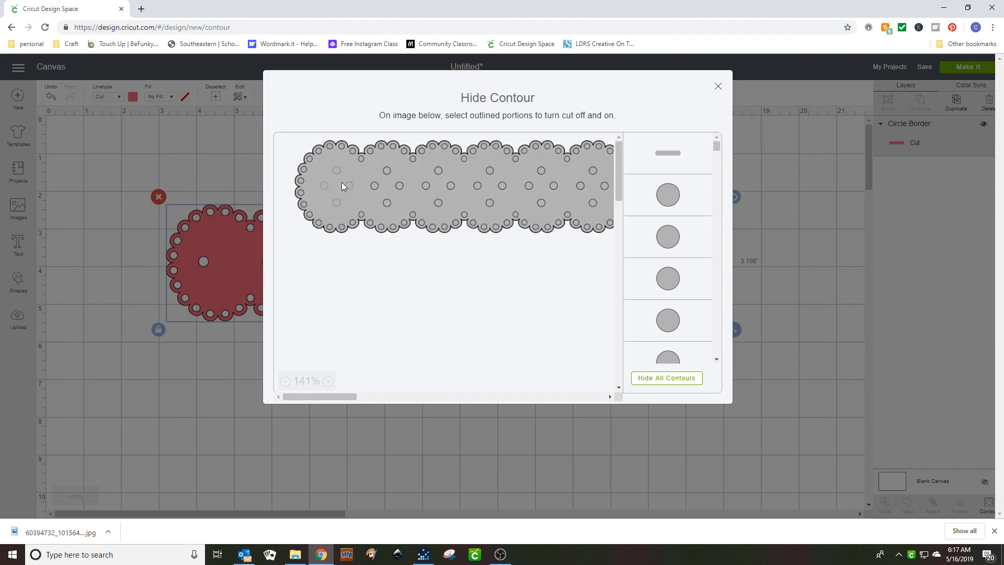
left_click(387, 170)
left_click(400, 186)
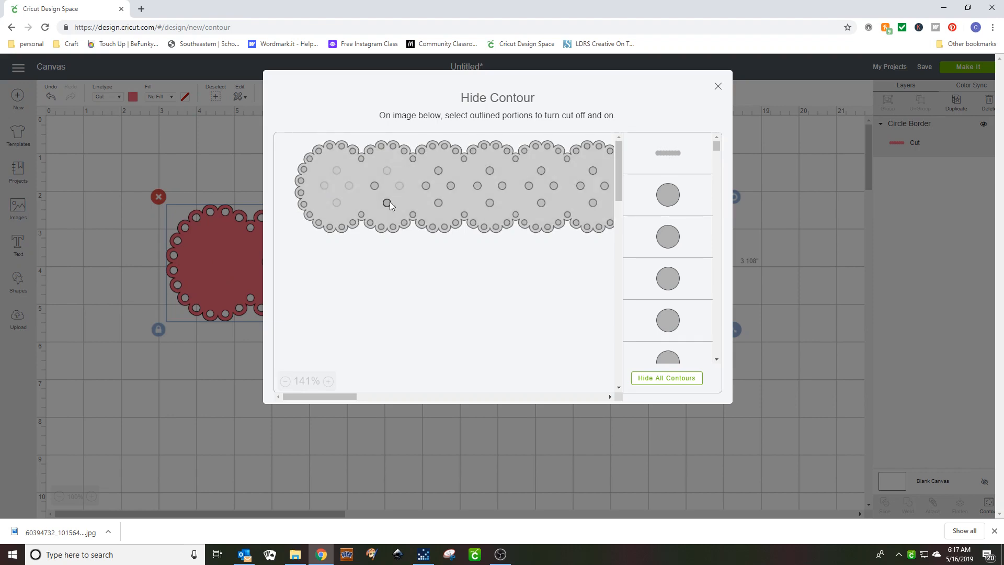
left_click(388, 203)
left_click(373, 185)
left_click(437, 202)
left_click(426, 186)
Hide the four inner holes in each of the fourth, fifth and sixth sections of the Circle Border
scroll(675, 237, "down", 5)
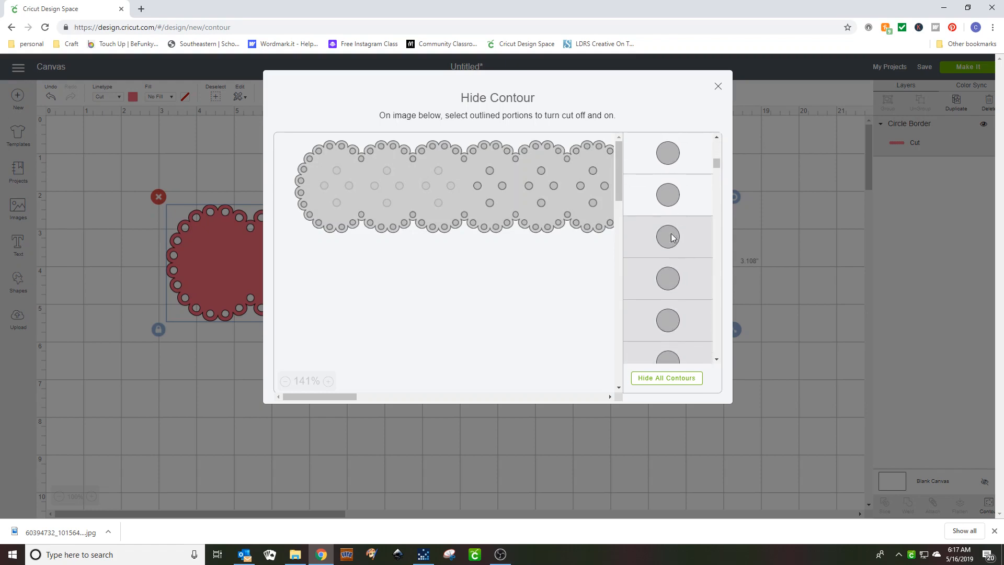
left_click(502, 186)
left_click(490, 203)
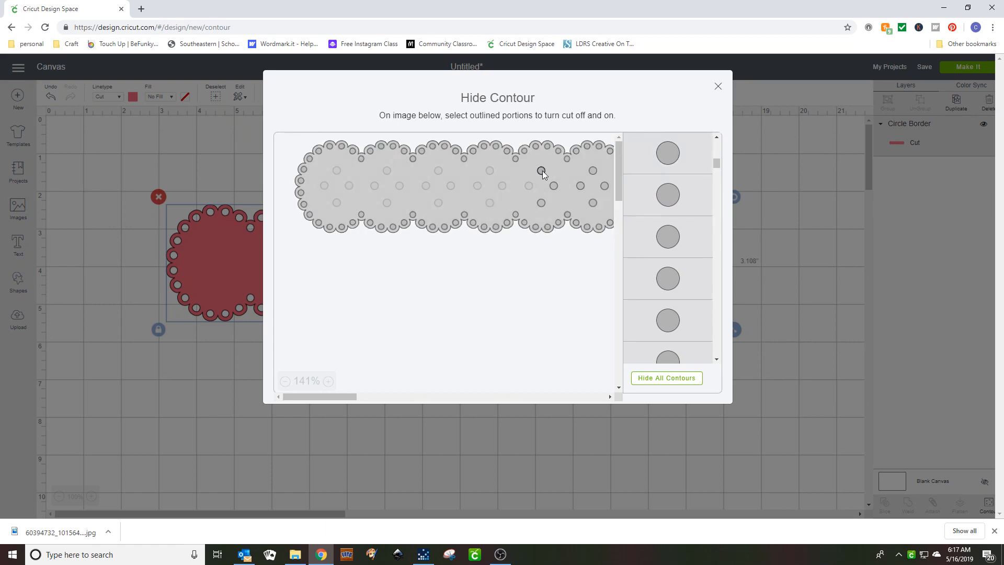
left_click(555, 186)
left_click(541, 202)
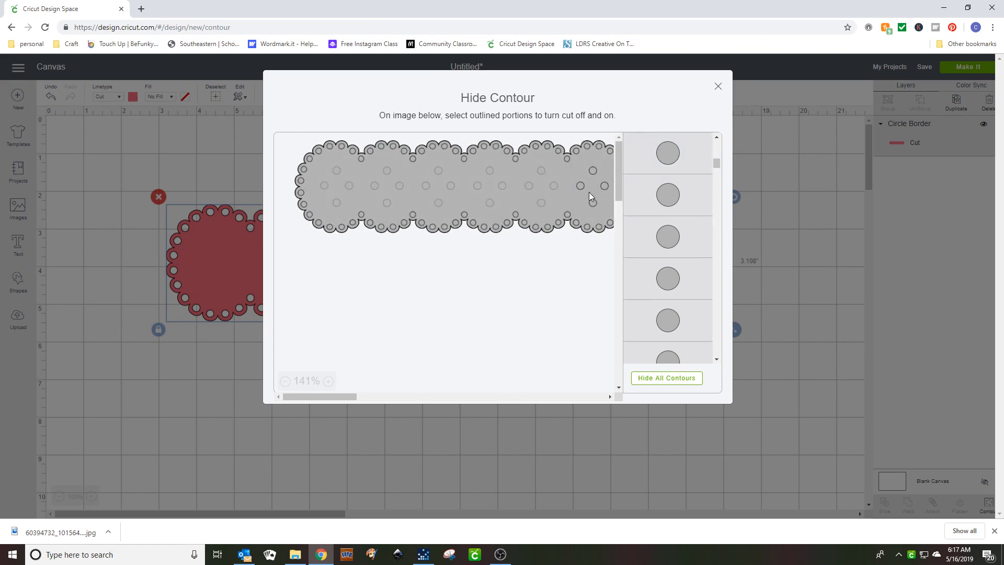
left_click(592, 171)
left_click(605, 186)
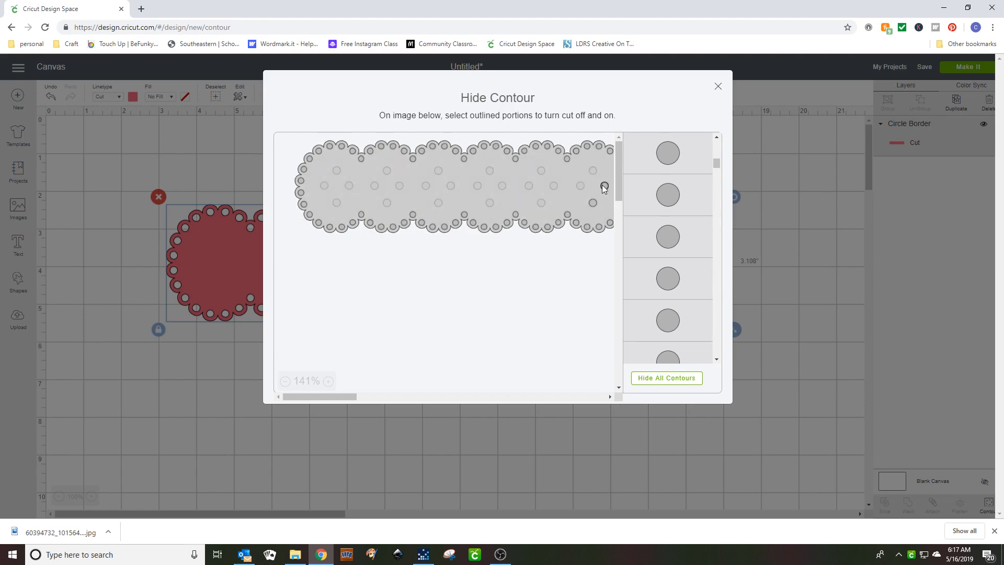
left_click(593, 202)
Use the contour list to turn the fifth section's left inner hole back on, and hide it again
scroll(692, 229, "down", 1)
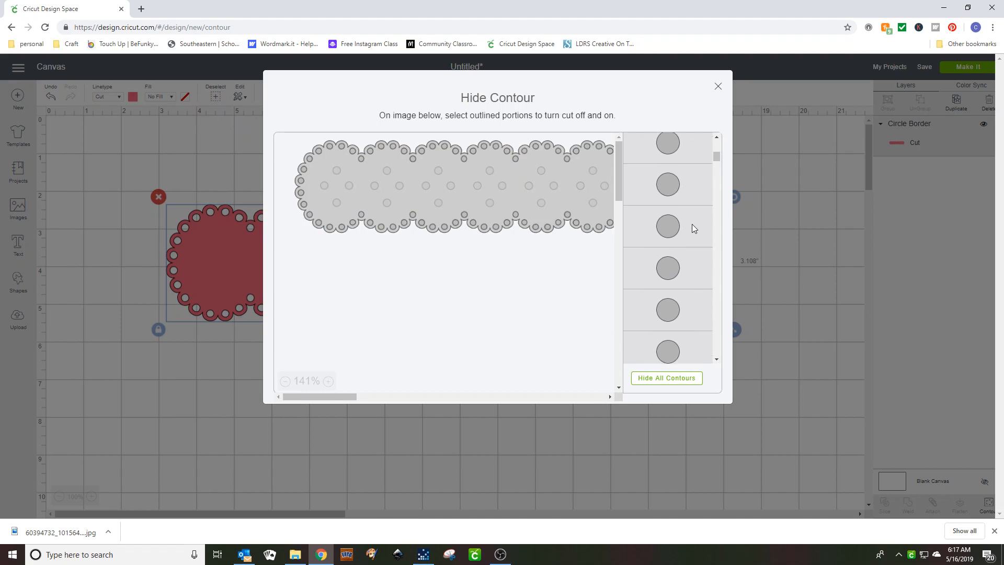
left_click(674, 189)
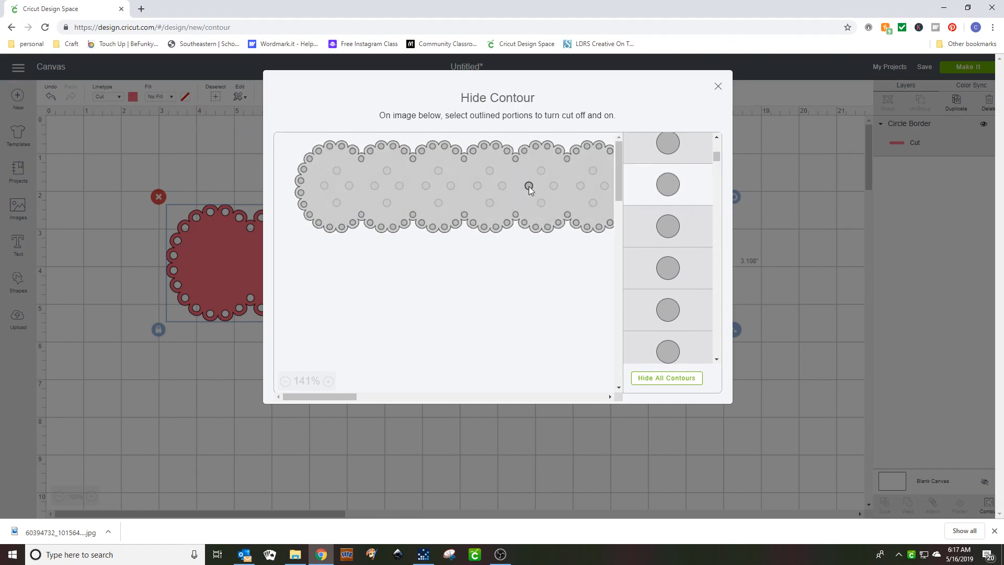
left_click(669, 187)
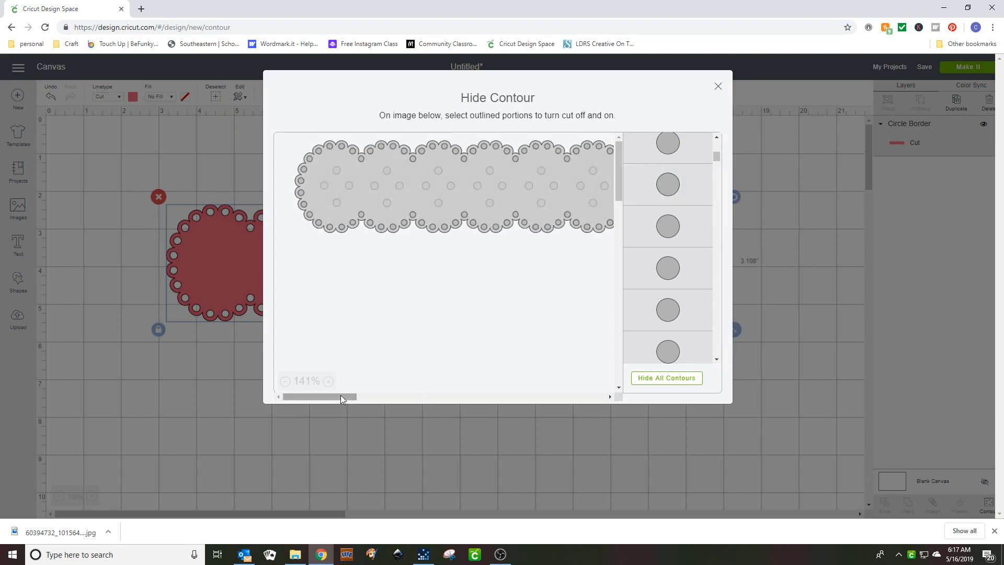
Hide the inner holes in the last two sections of the Circle Border and close the contour editor
left_click_drag(340, 394, 377, 396)
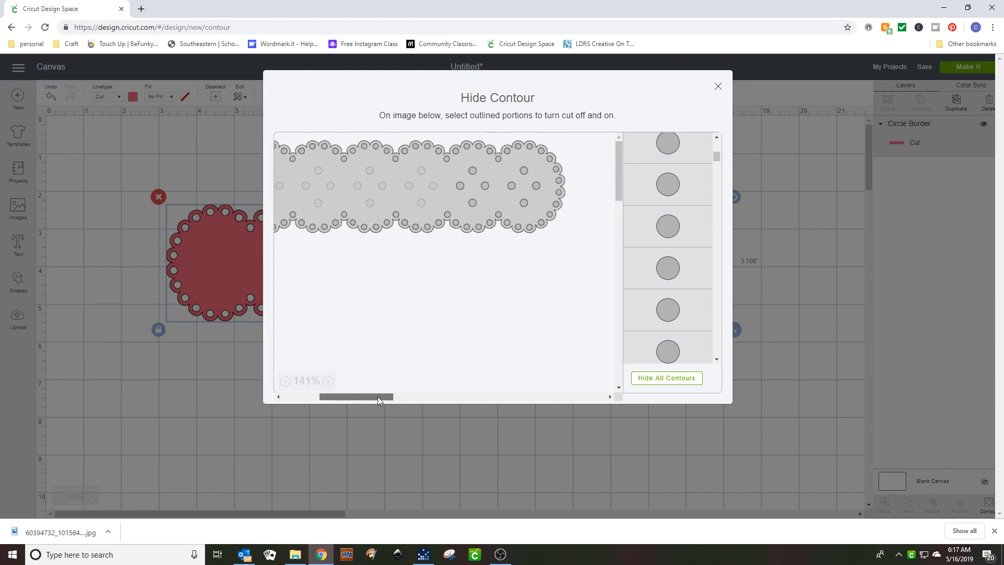
left_click(472, 172)
left_click(460, 186)
left_click(472, 201)
left_click(486, 185)
left_click(524, 172)
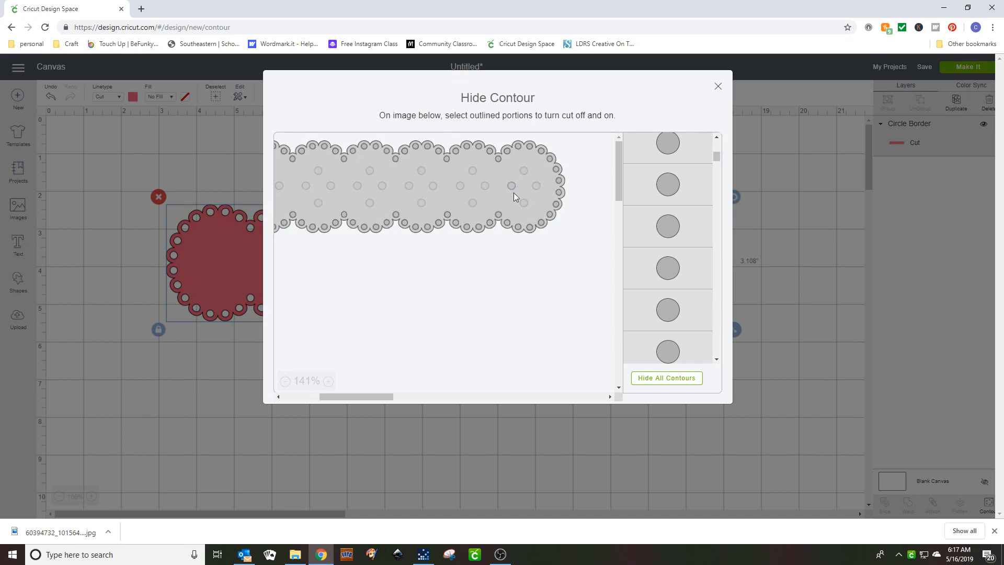
left_click(718, 90)
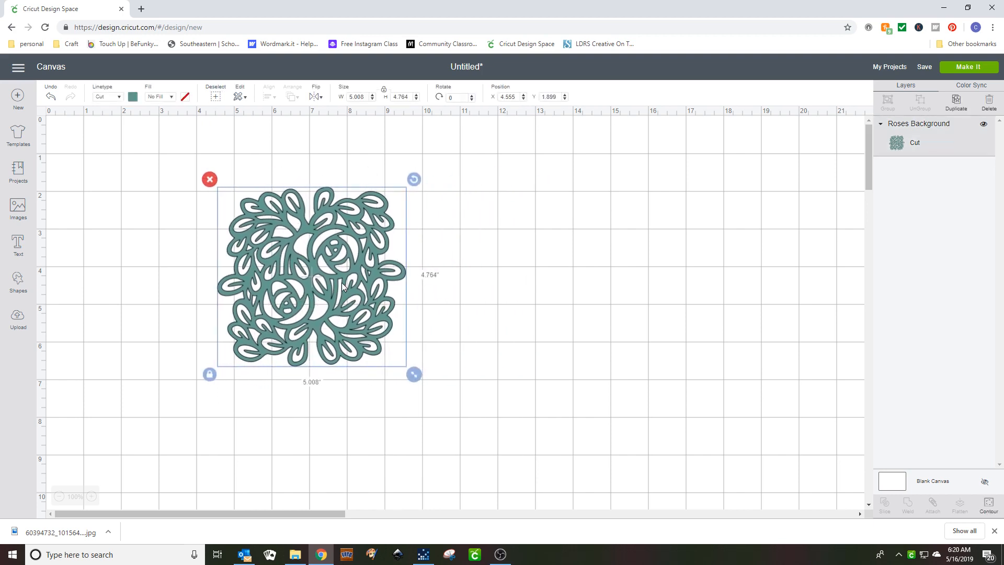
Move the Roses Background image to about X 0.68, Y 1.746 and open its contours for editing
left_click_drag(343, 285, 195, 276)
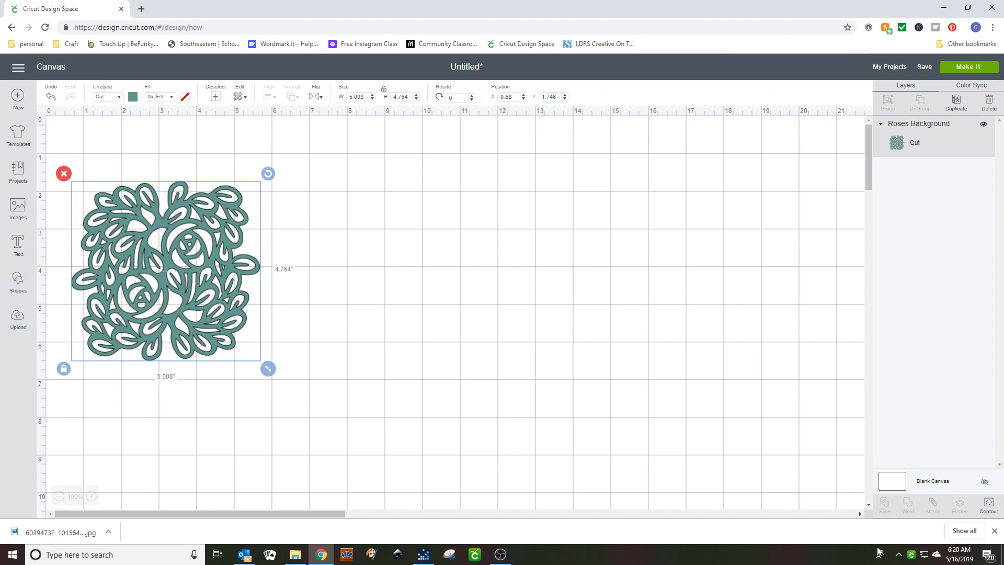
left_click(989, 505)
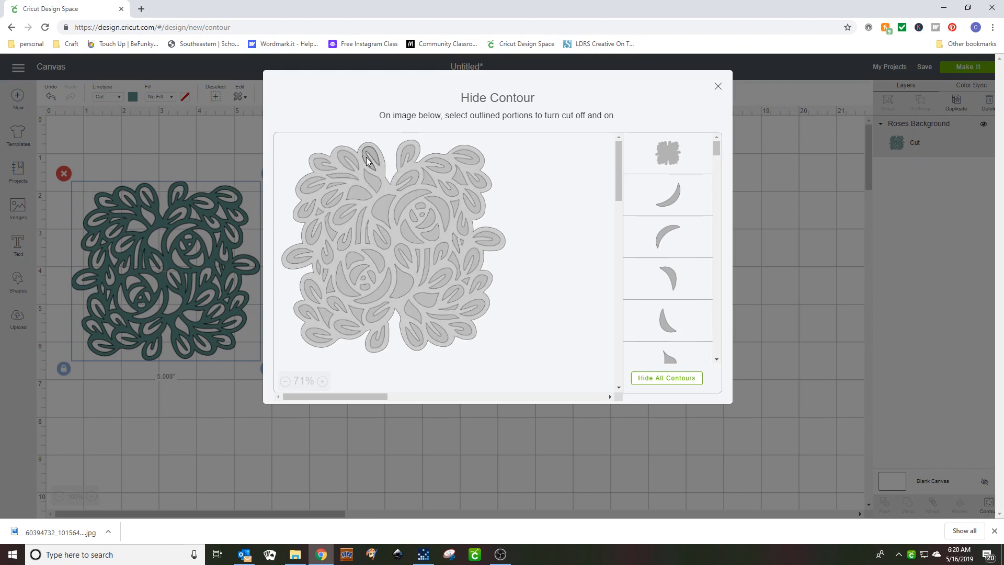
Hide the individual leaf cut-outs in the upper-left corner of the Roses Background image
left_click(338, 155)
left_click(314, 165)
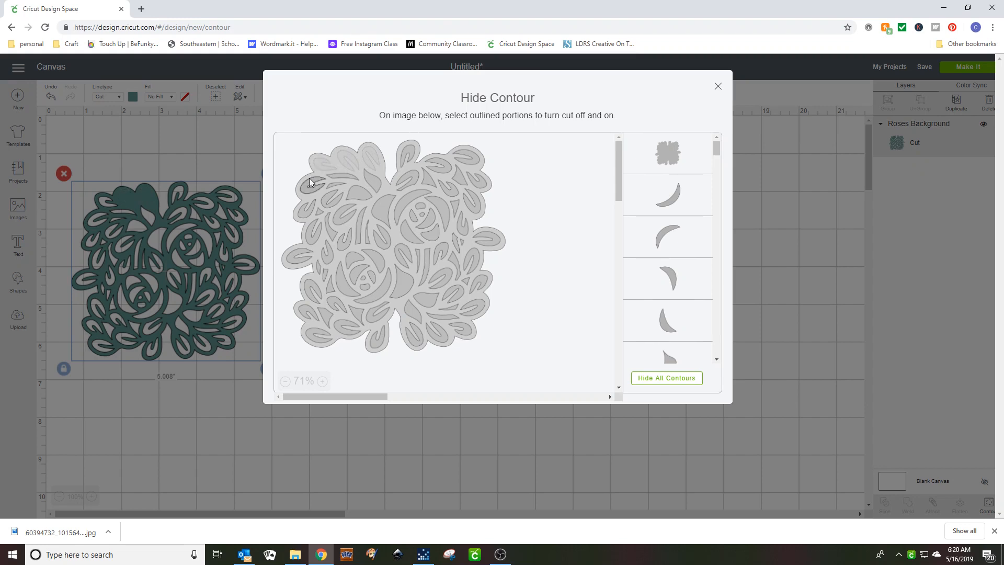
left_click(305, 194)
left_click(303, 214)
left_click(343, 177)
left_click(372, 178)
left_click(363, 195)
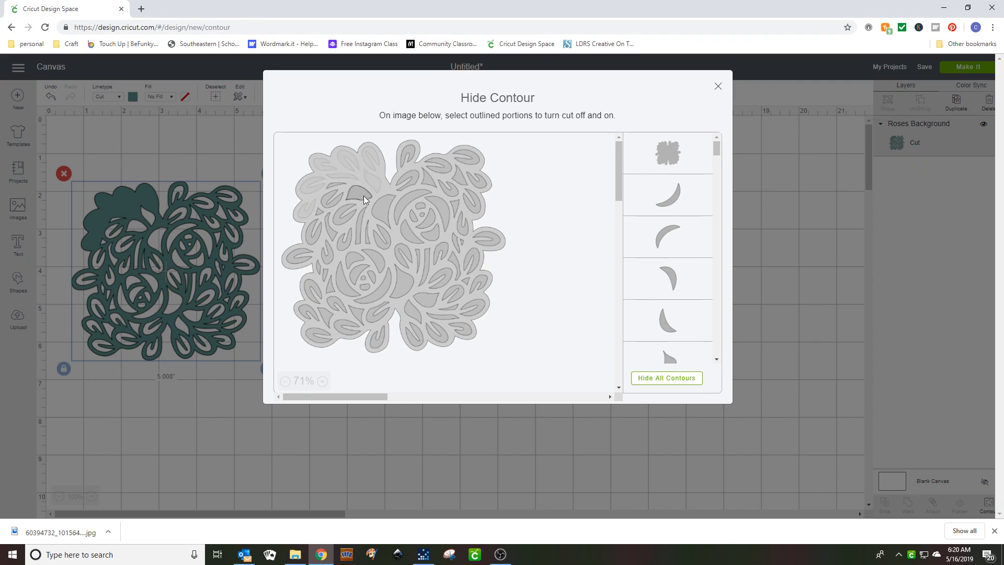
left_click(329, 199)
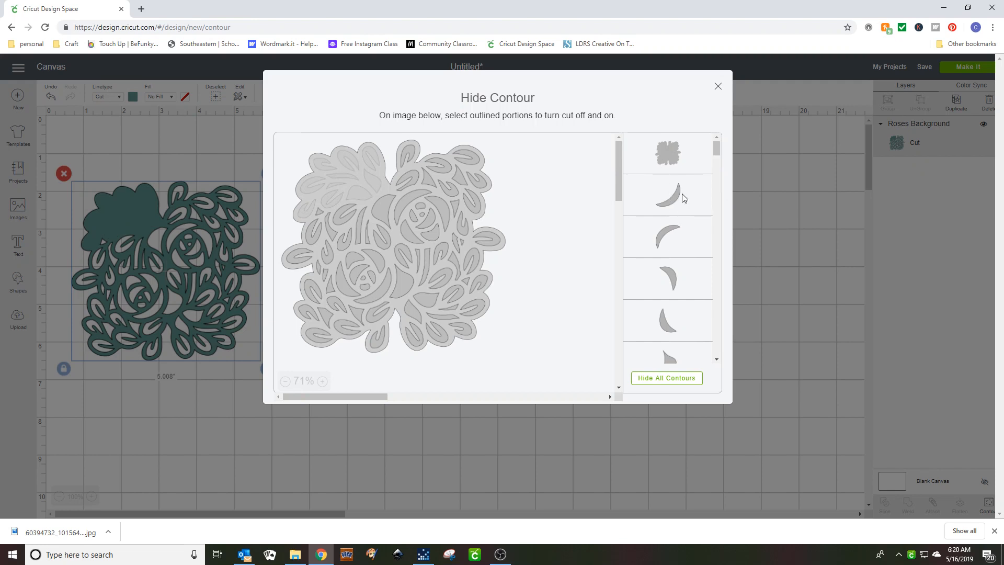
Hide all contours of the Roses Background and turn the first four crescent petal cut-outs in the list back on
left_click(663, 381)
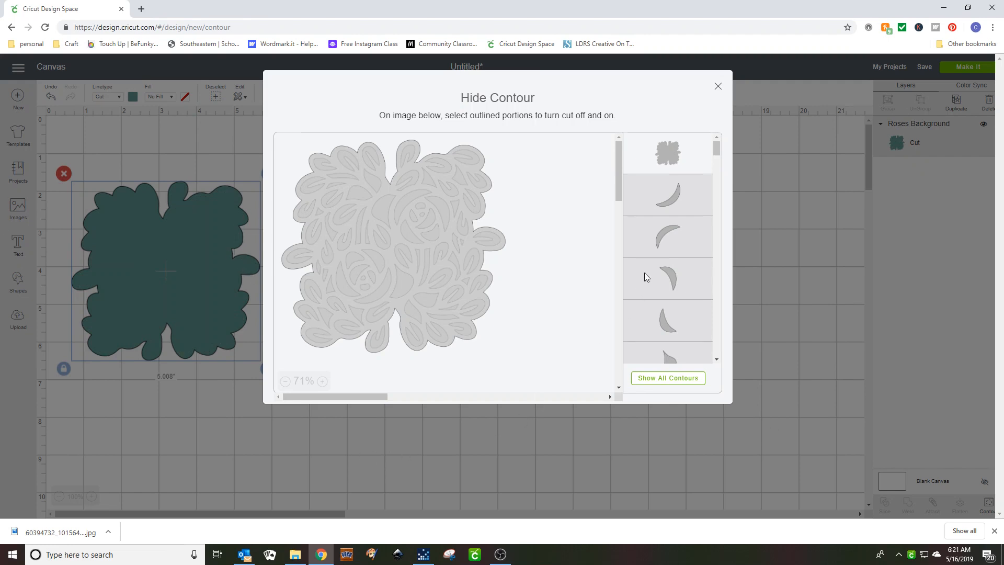
left_click(677, 198)
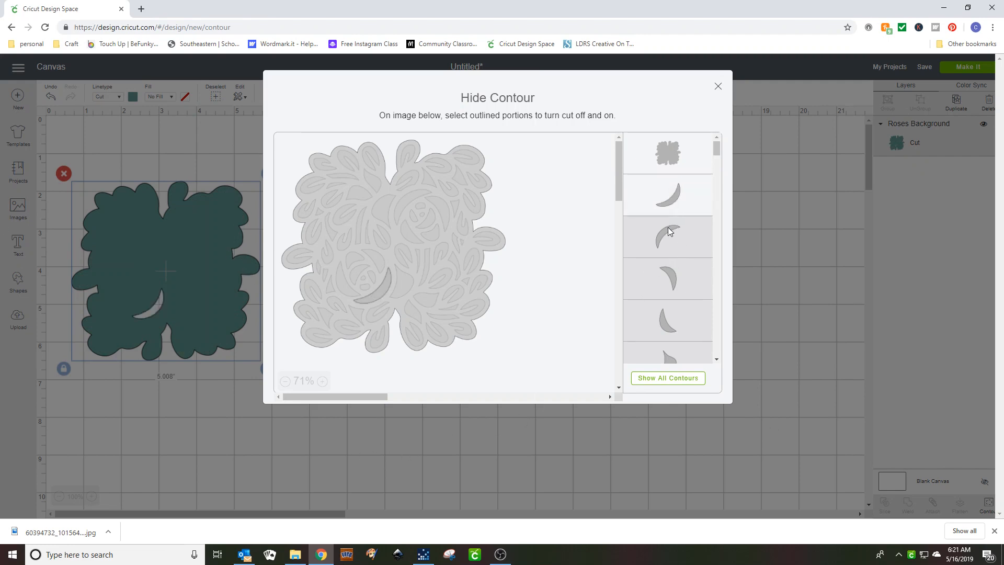
left_click(667, 227)
left_click(667, 274)
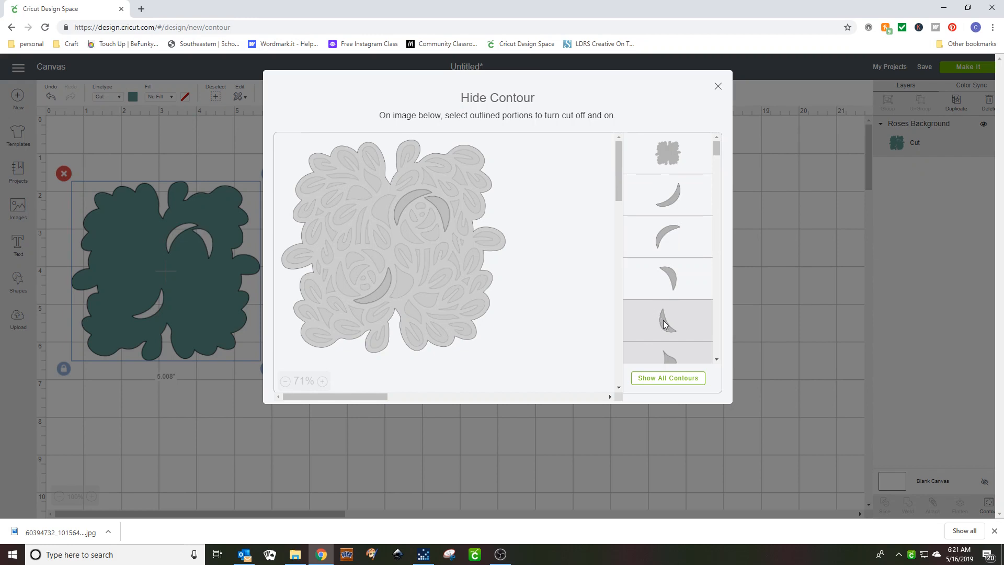
left_click(662, 324)
Turn on the next four petal cut-outs in the contour list, beside and inside the two roses
scroll(663, 329, "down", 2)
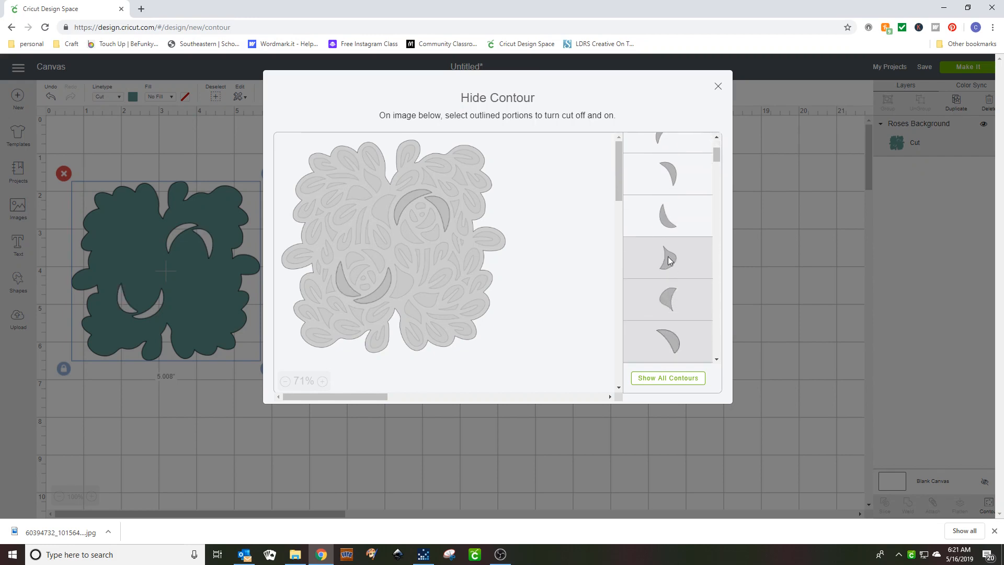
left_click(667, 257)
left_click(664, 302)
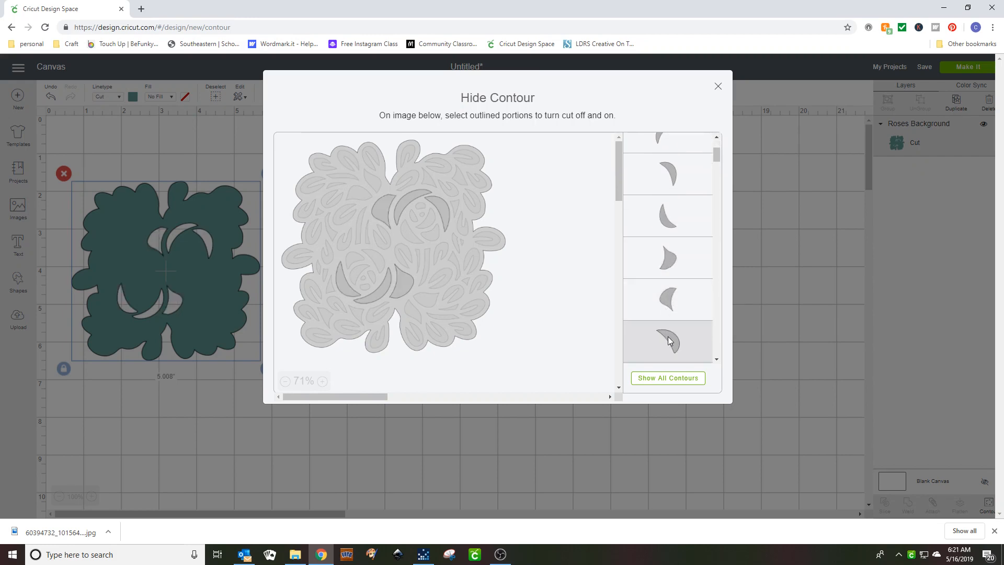
left_click(668, 338)
scroll(668, 334, "down", 2)
left_click(672, 284)
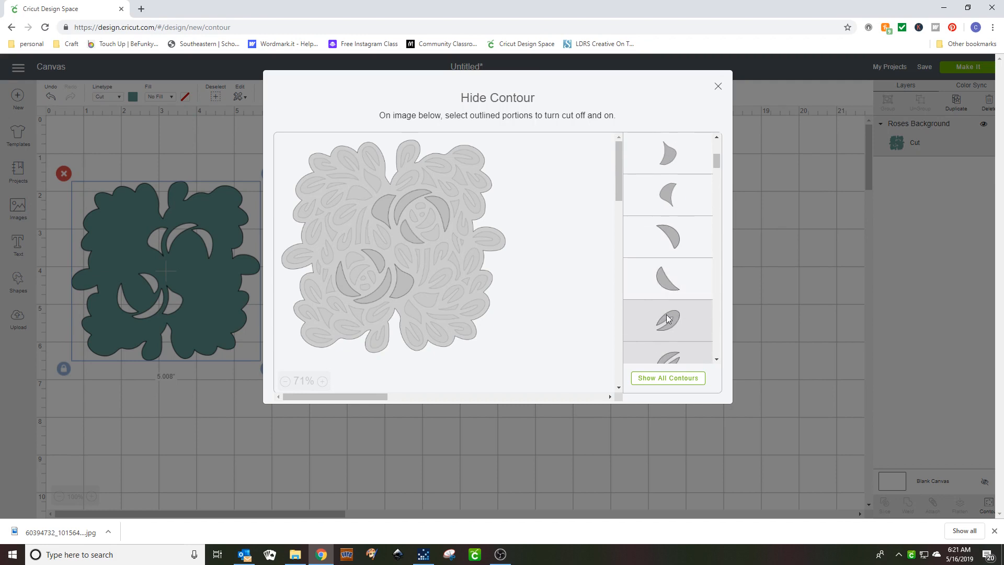
Turn on the leaf cut-outs beside the lower and upper roses and the curved cut-out next to the upper leaf
left_click(668, 319)
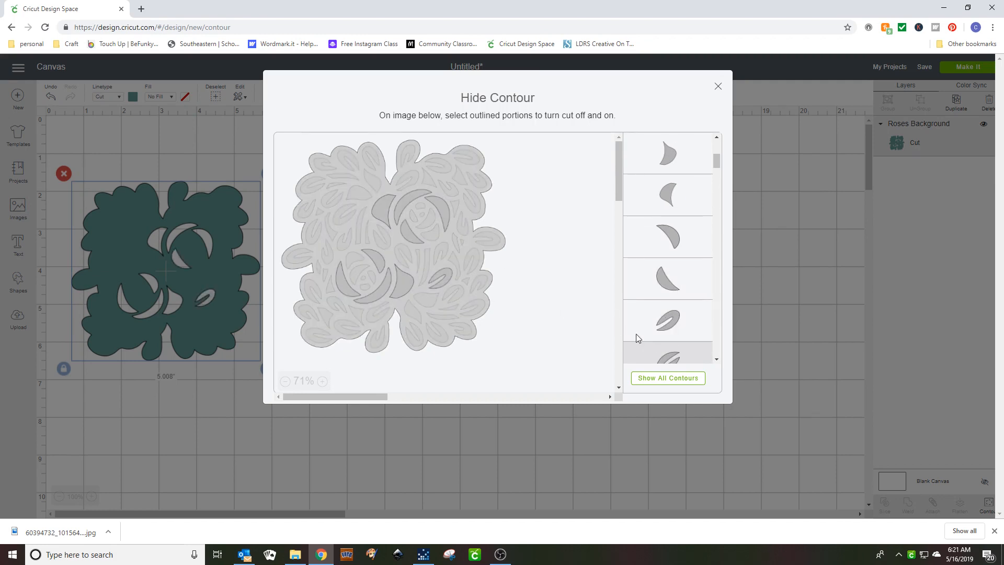
left_click(679, 349)
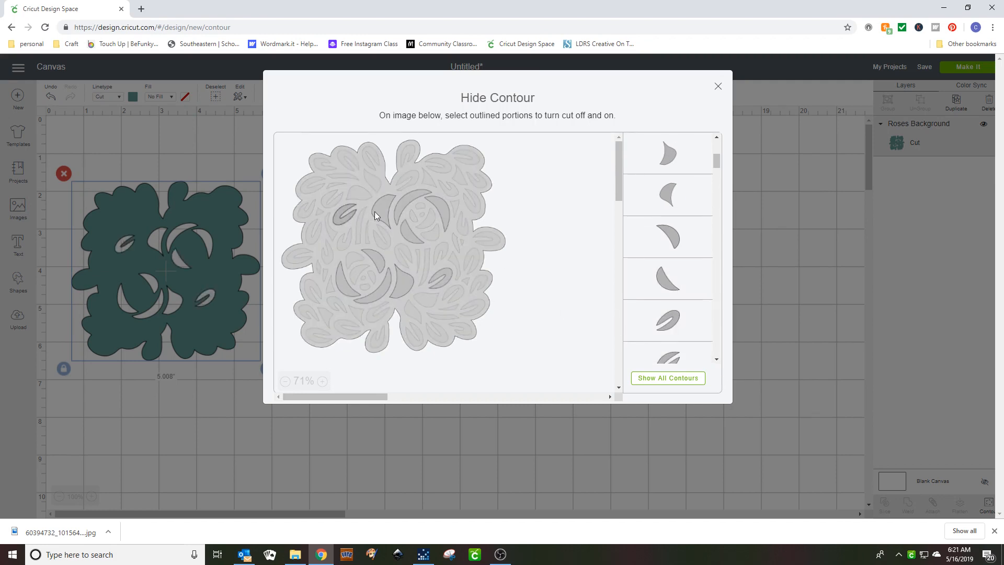
left_click(344, 217)
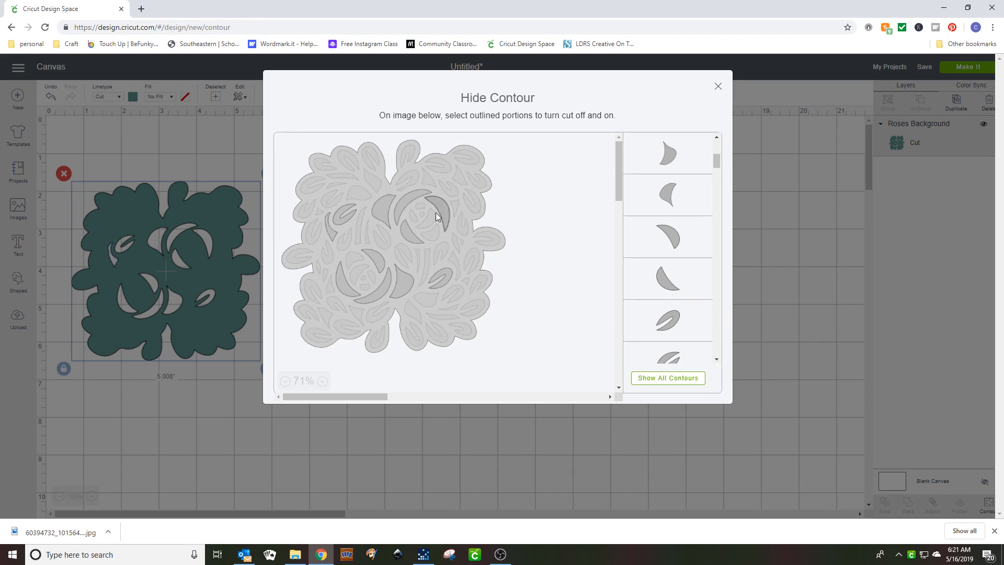
Turn on the remaining inner petal cut-outs of the upper rose in the Roses Background contours
left_click(419, 216)
left_click(422, 215)
left_click(431, 219)
left_click(434, 234)
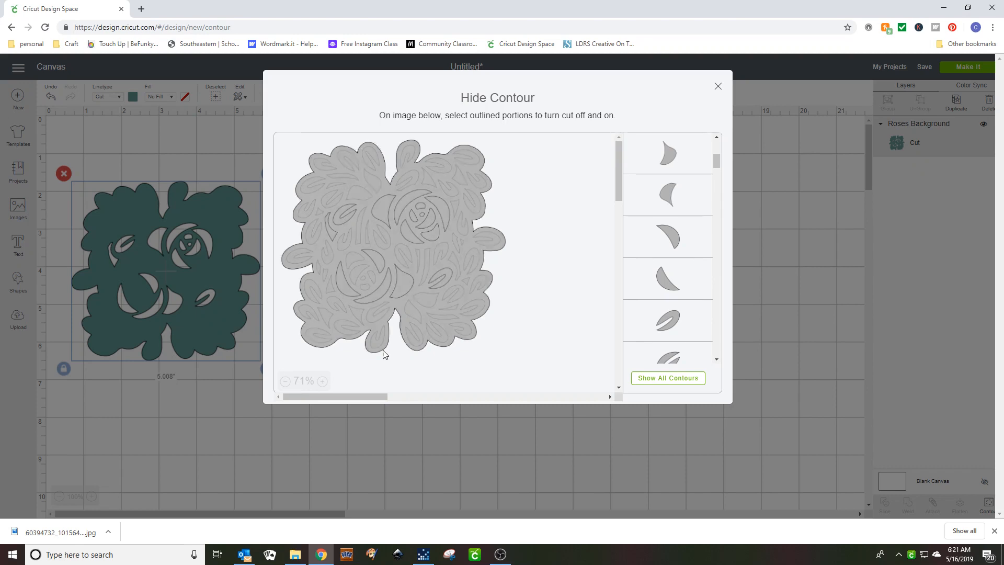
Turn on the remaining inner petal cut-outs at the center of the lower rose
left_click(354, 264)
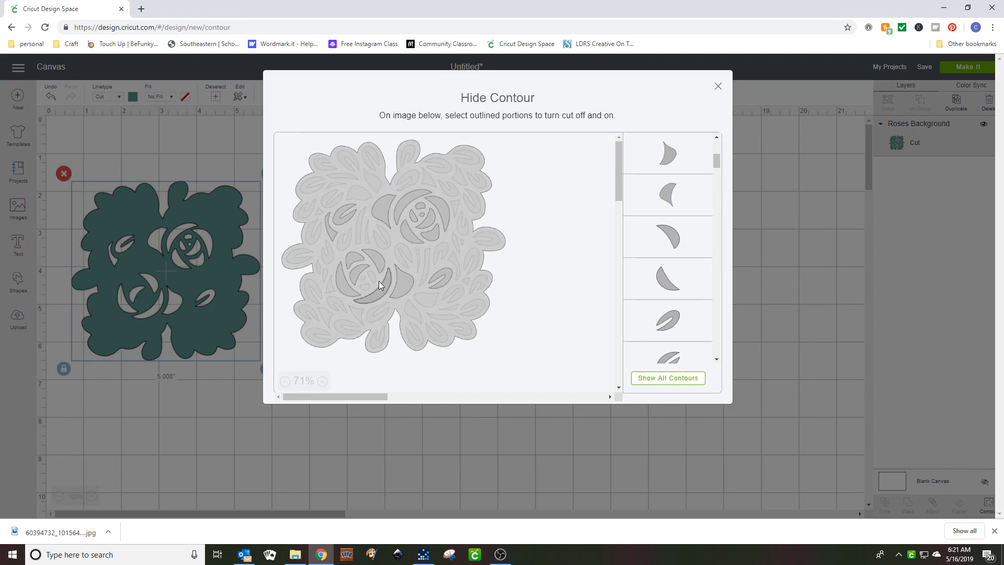
left_click(377, 279)
left_click(367, 287)
Hide the leaf and curved cut-outs beside both roses and close the contour editor
left_click(332, 229)
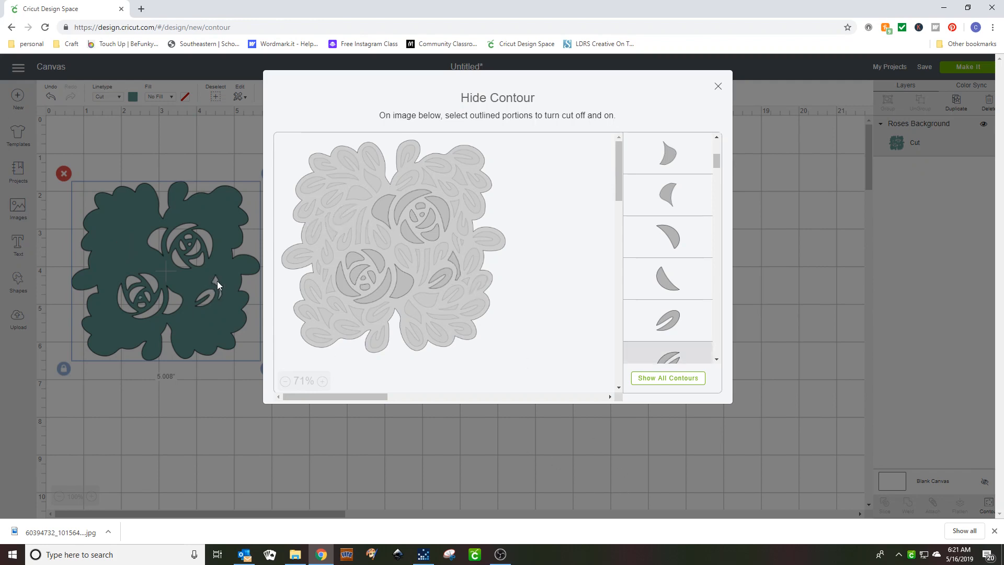
left_click(455, 268)
left_click(455, 242)
left_click(443, 270)
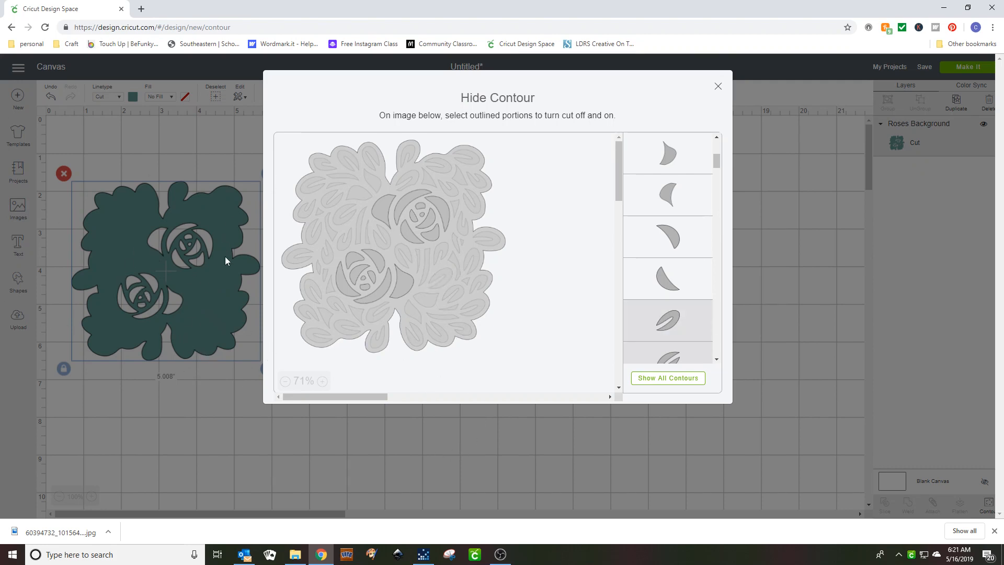
left_click(156, 239)
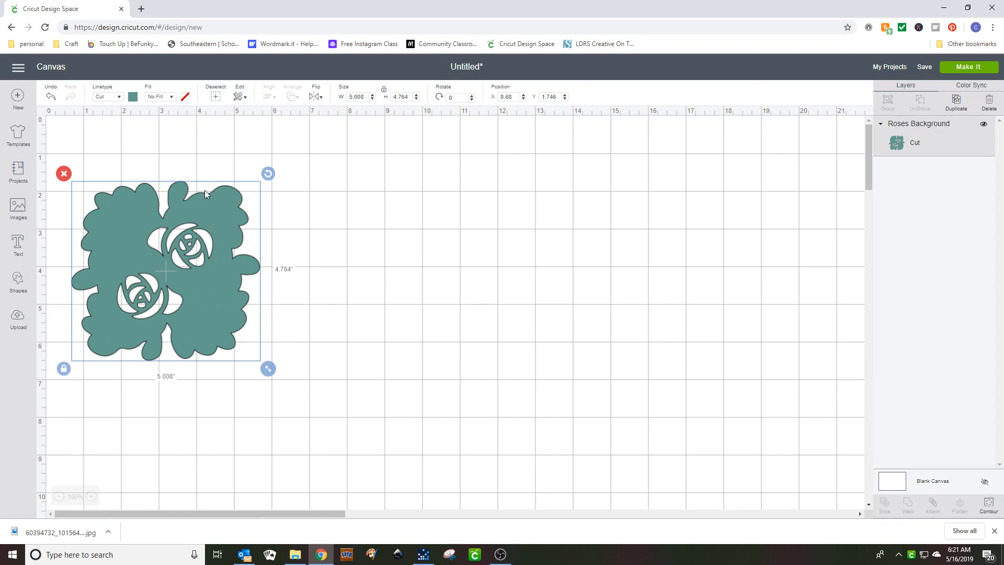
Reopen the contours of the Roses Background and hide the pointed outer cut-out beside each rose
left_click(988, 504)
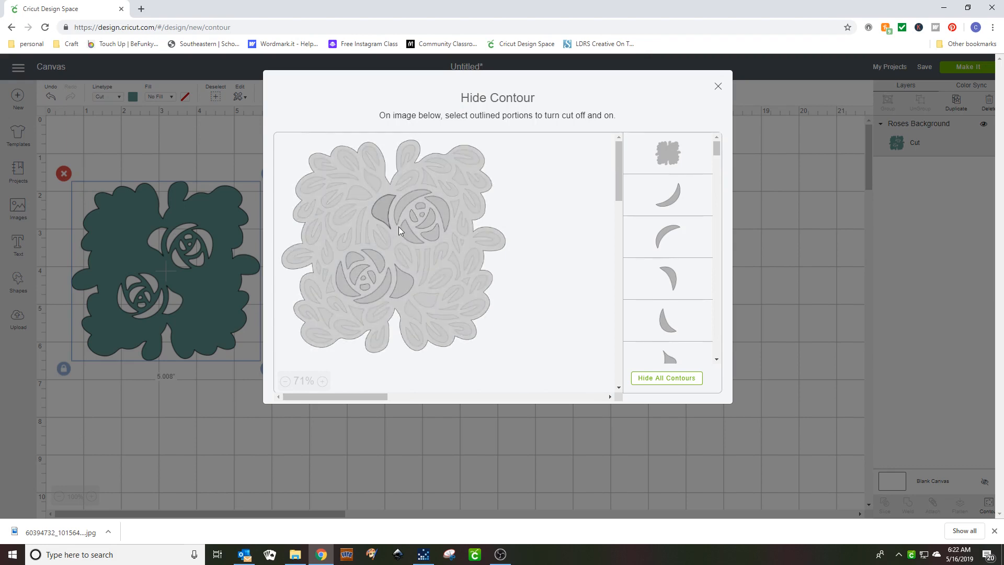
left_click(380, 209)
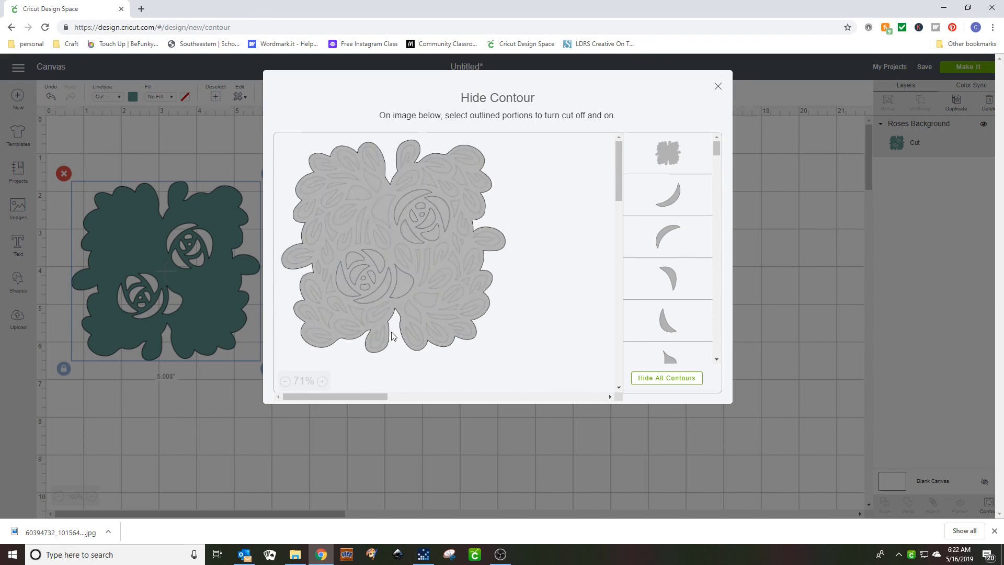
left_click(398, 285)
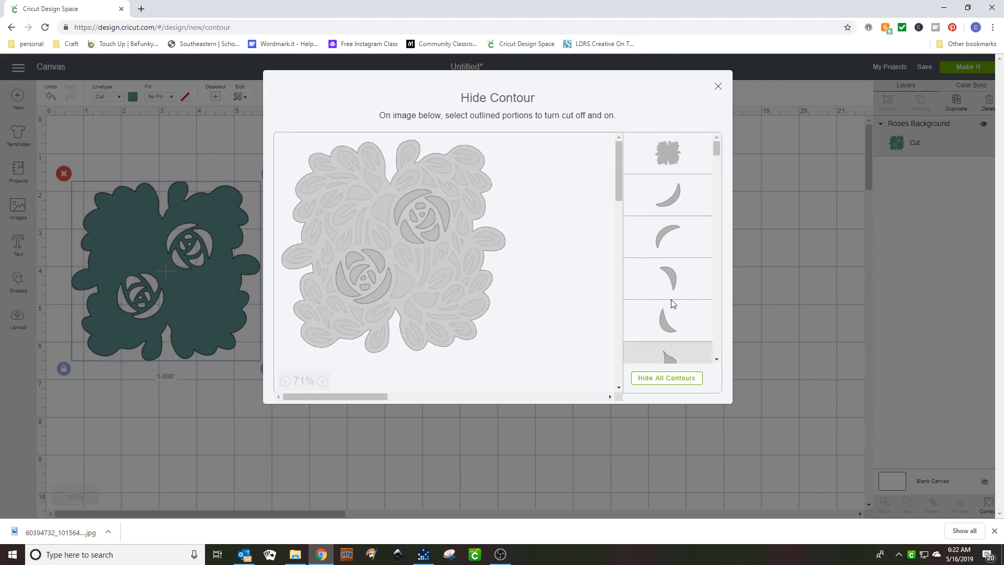
Turn on the thin curved stem cut-out above the lower rose from the contour list and hide it again
scroll(669, 295, "down", 3)
scroll(665, 284, "down", 3)
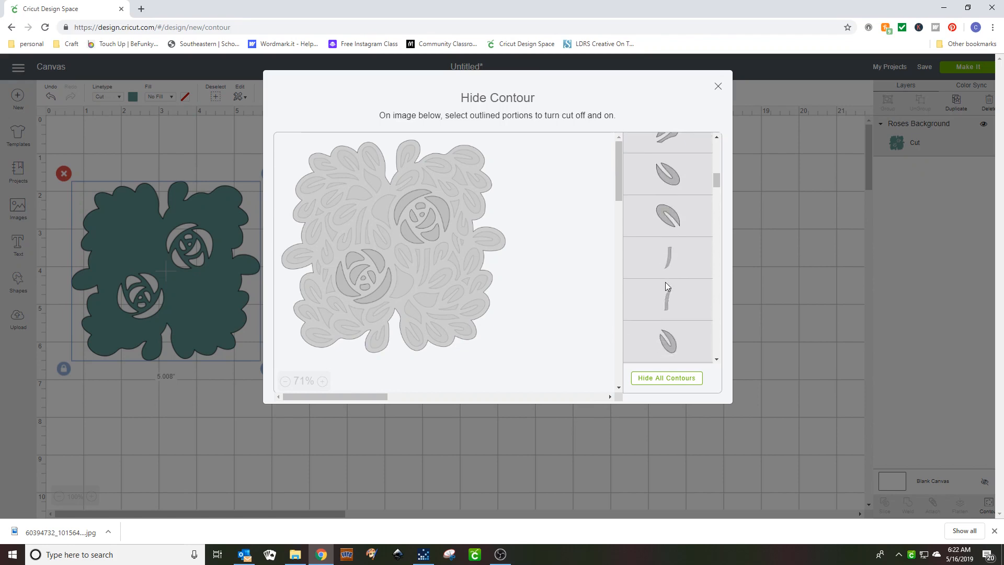
left_click(669, 294)
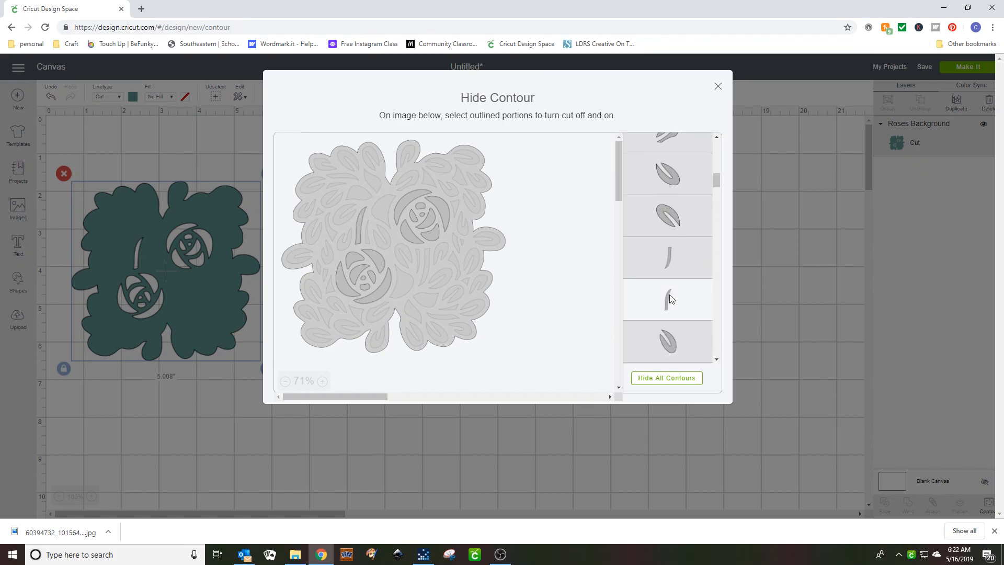
left_click(669, 294)
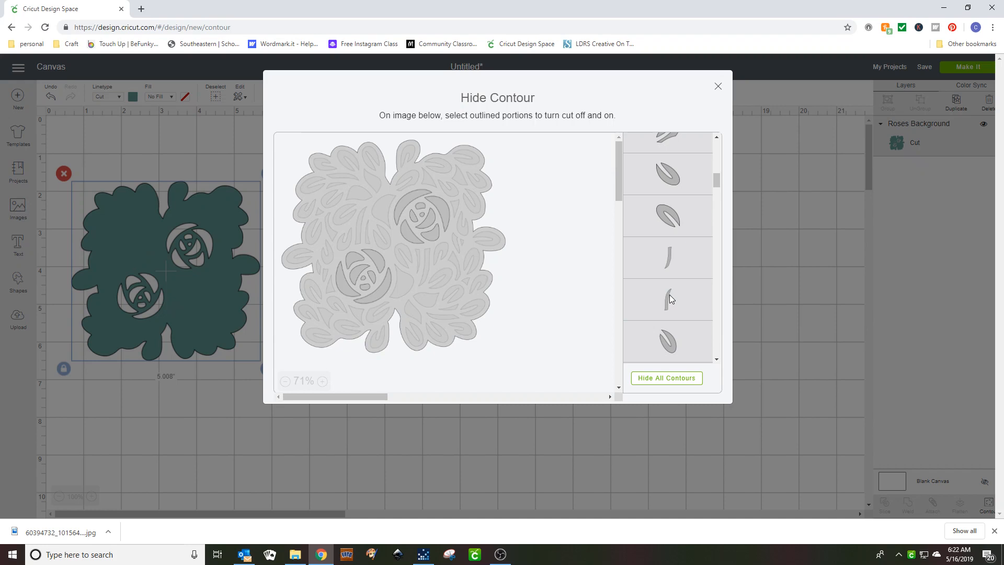
Close the contour editor and return to the canvas
key("Escape")
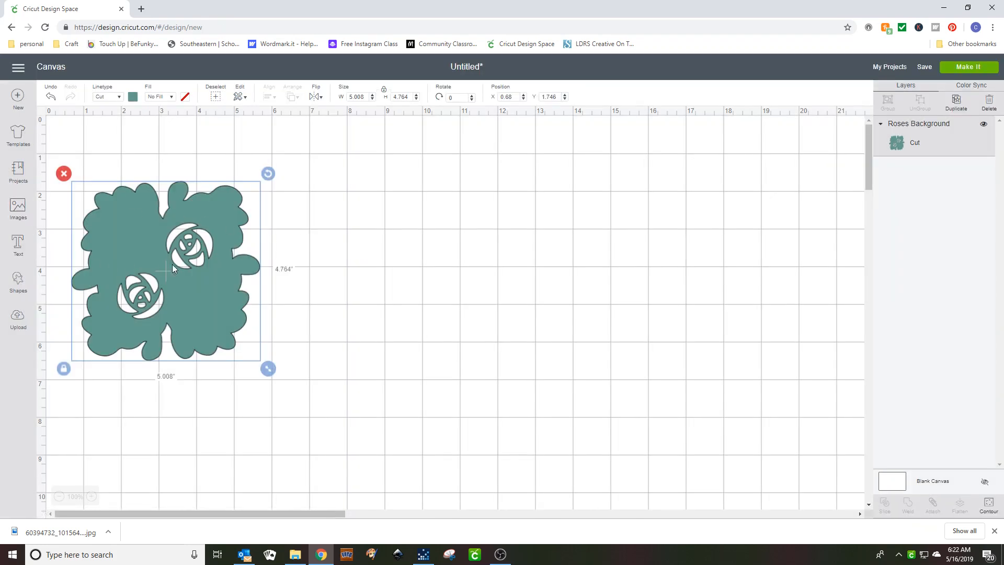